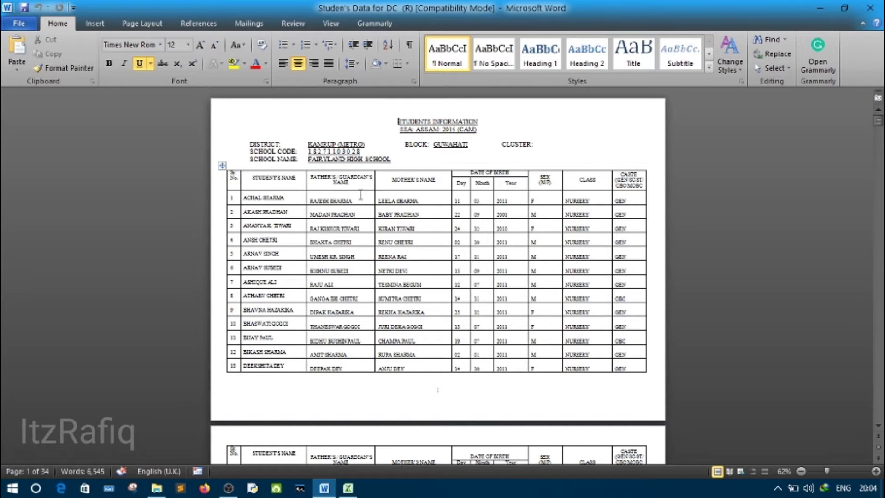
Select and copy the student table on the first page, from its header through row 13.
{"action": "left_click", "coordinate": [821, 8]}
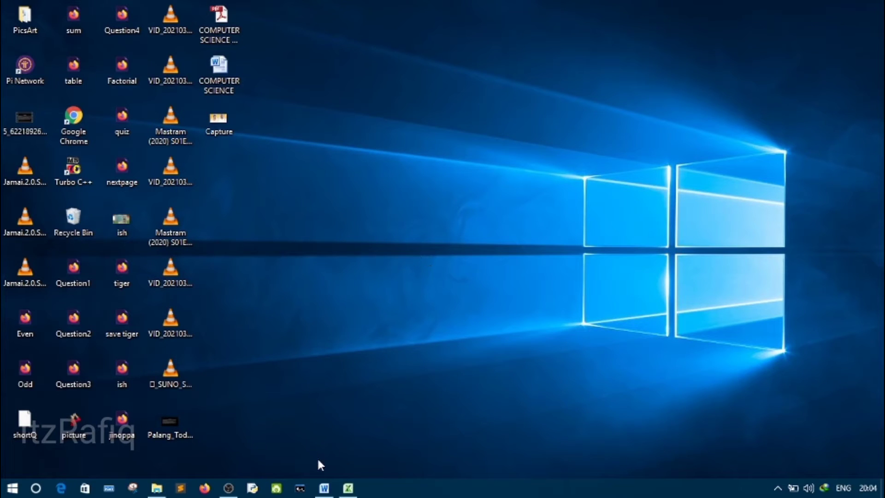
{"action": "left_click", "coordinate": [324, 494]}
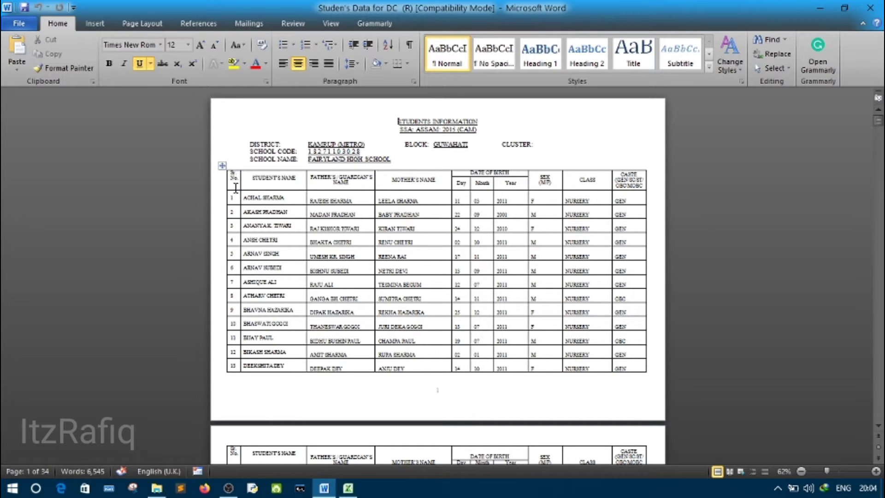
{"action": "left_click", "coordinate": [220, 165]}
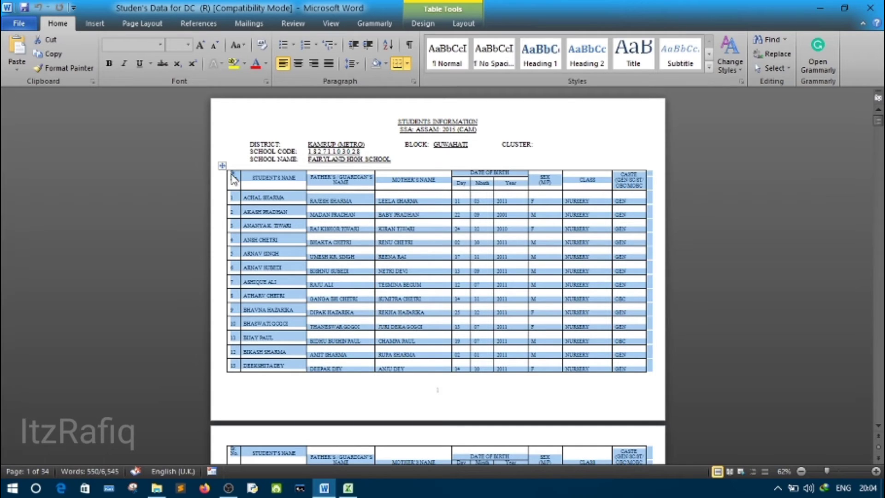
{"action": "left_click", "coordinate": [233, 178]}
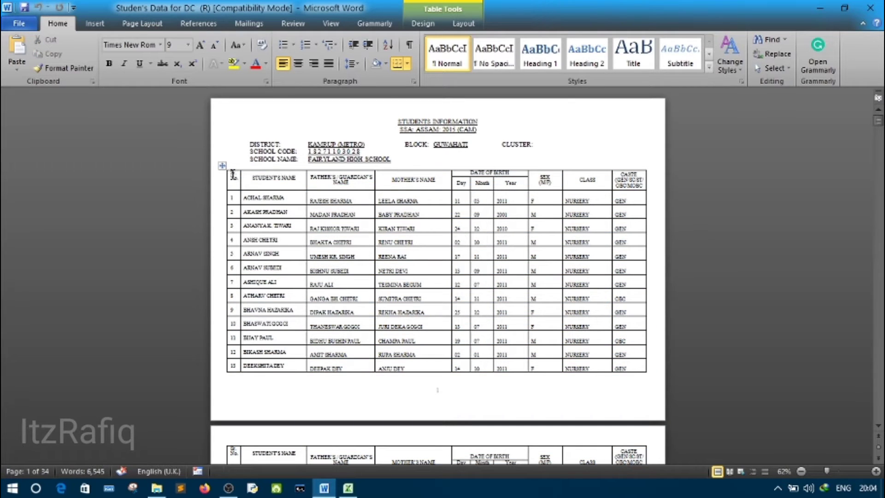
{"action": "left_click_drag", "start_coordinate": [233, 175], "coordinate": [625, 368]}
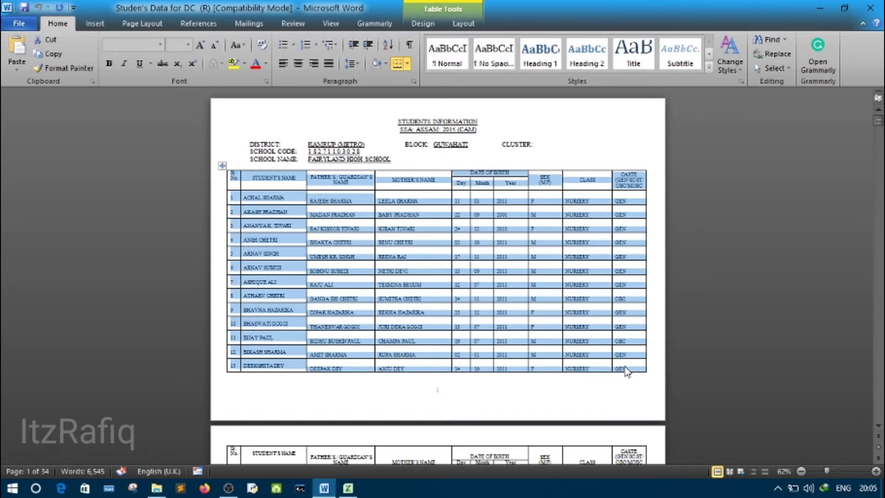
Start Excel with a blank workbook by running the command excel.
{"action": "left_click", "coordinate": [12, 488]}
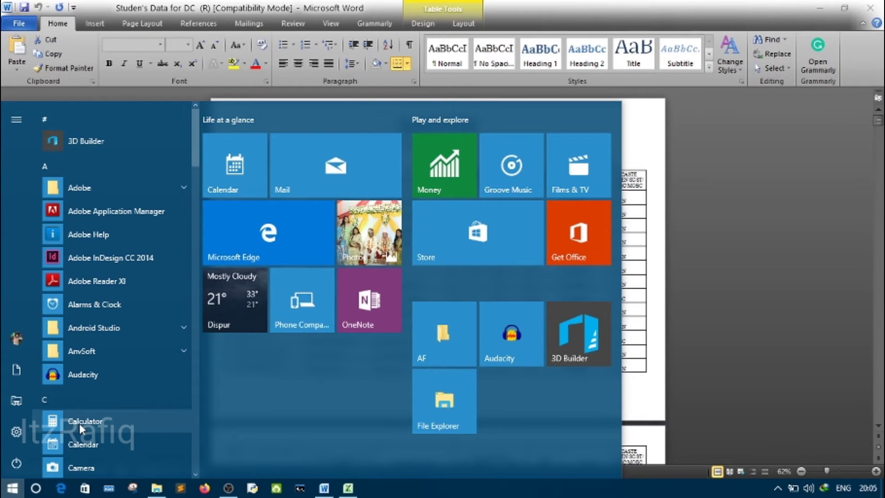
{"action": "key", "text": "super+r"}
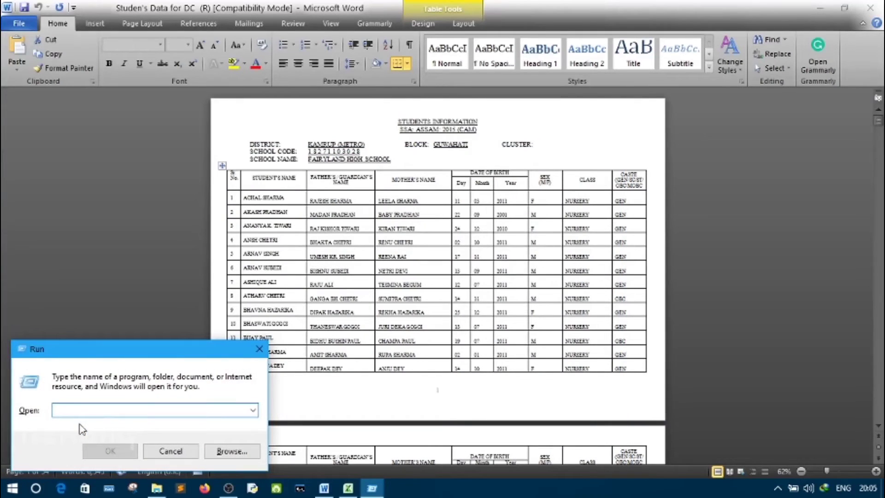
{"action": "type", "text": "exce"}
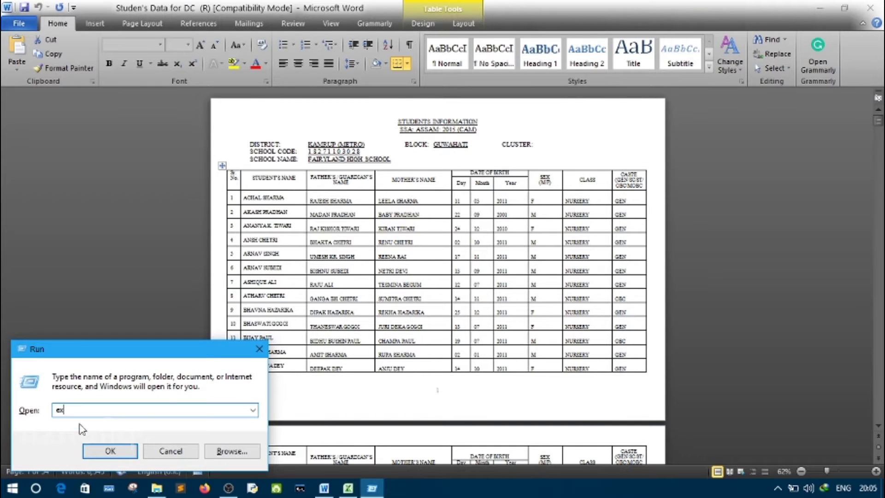
{"action": "type", "text": "l"}
{"action": "key", "text": "Return"}
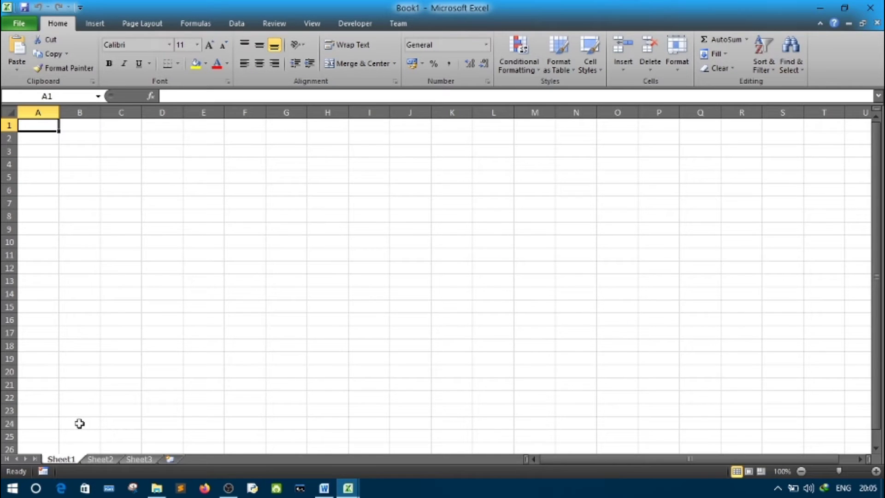
Paste the copied student table at cell A1, keeping its source formatting.
{"action": "left_click", "coordinate": [18, 69]}
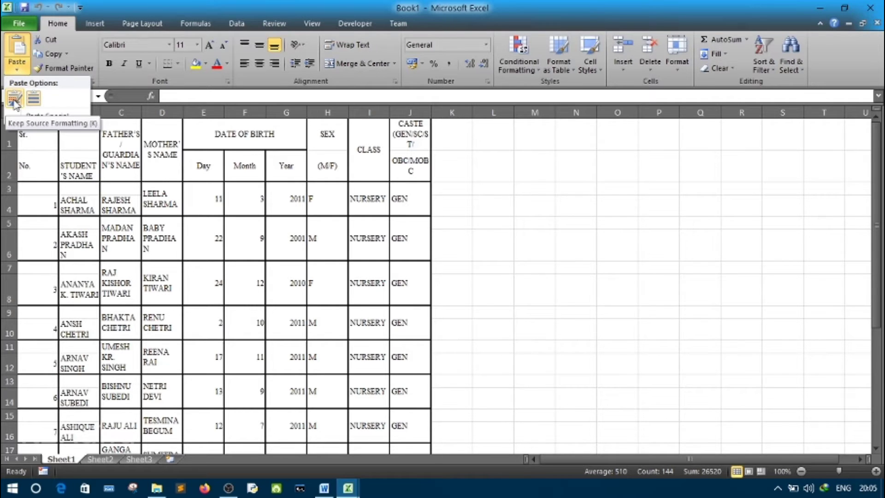
{"action": "left_click", "coordinate": [14, 100]}
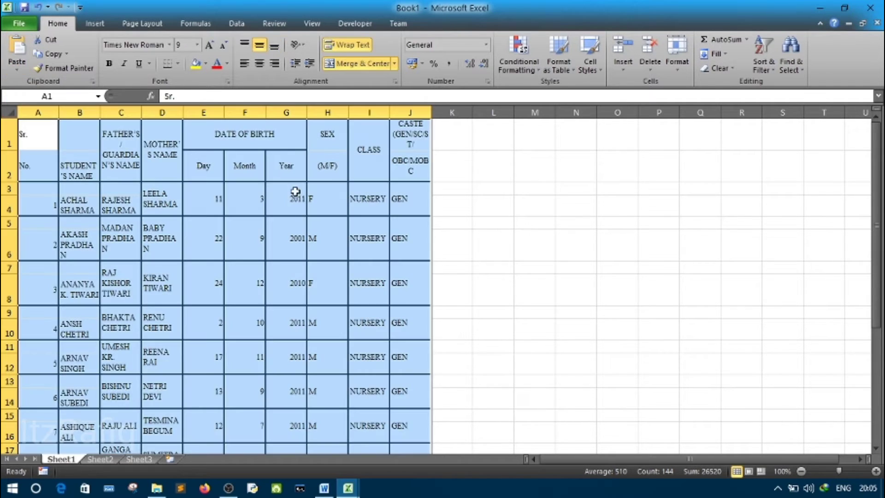
{"action": "left_click", "coordinate": [496, 203]}
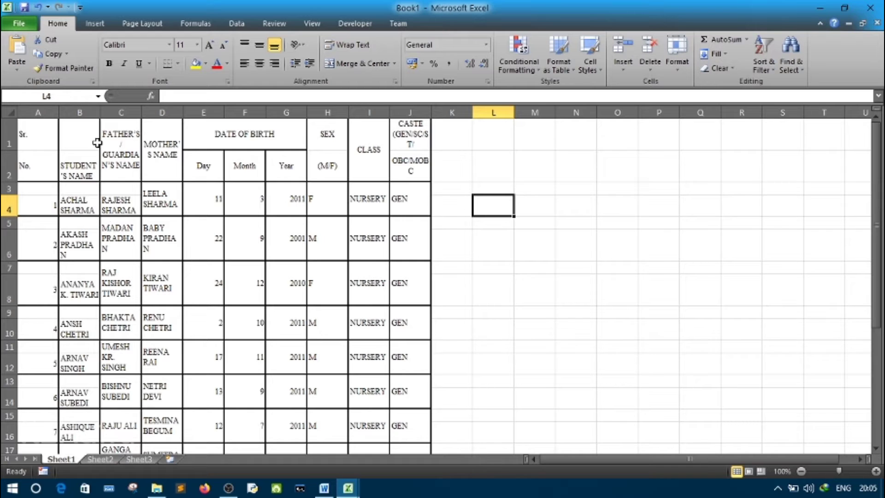
Auto-fit columns C through J to their contents and widen column B so each student's name fits on one line.
{"action": "double_click", "coordinate": [141, 112]}
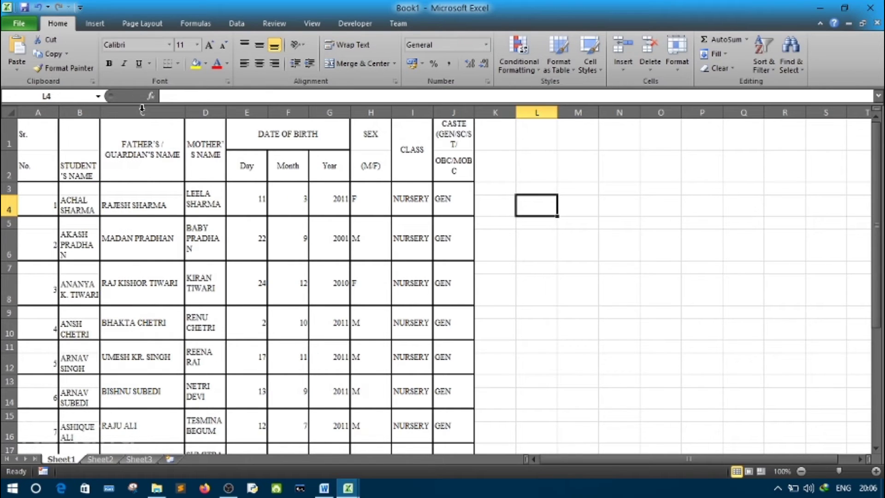
{"action": "double_click", "coordinate": [227, 111]}
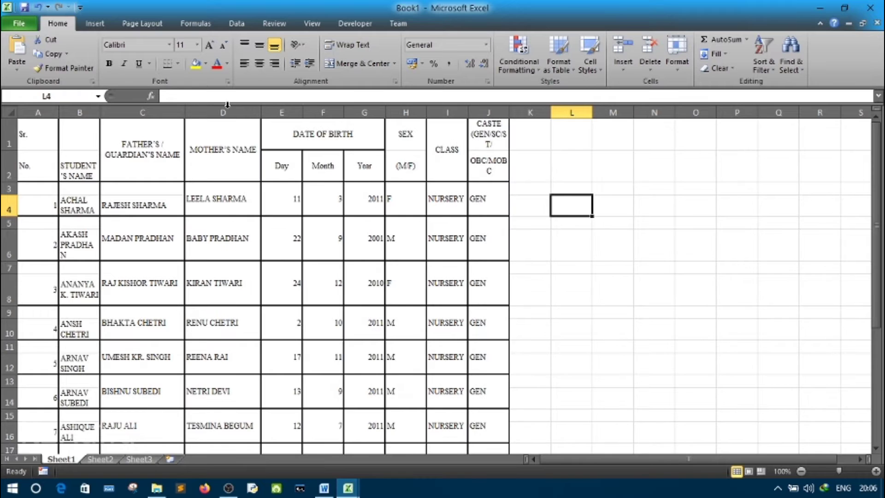
{"action": "double_click", "coordinate": [302, 110]}
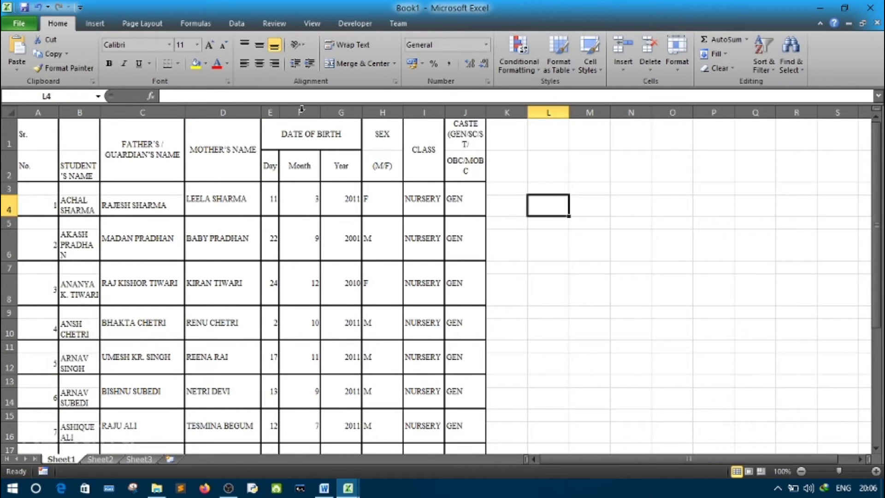
{"action": "double_click", "coordinate": [320, 111]}
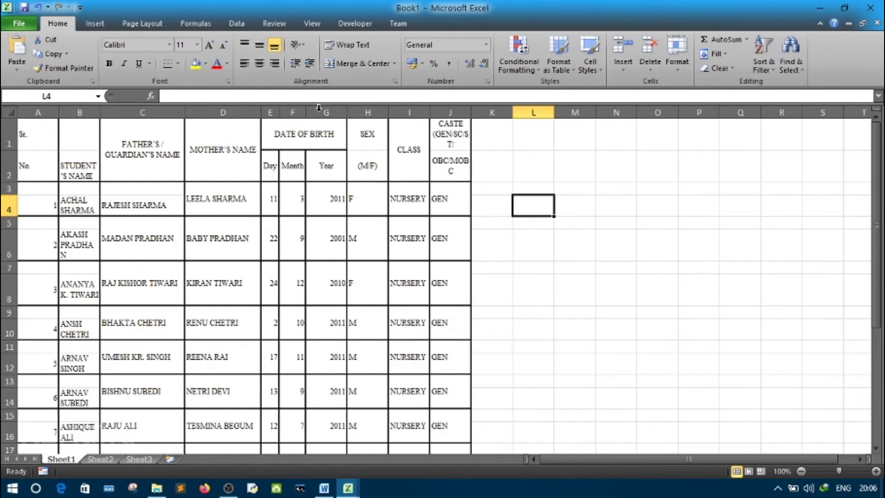
{"action": "double_click", "coordinate": [343, 110]}
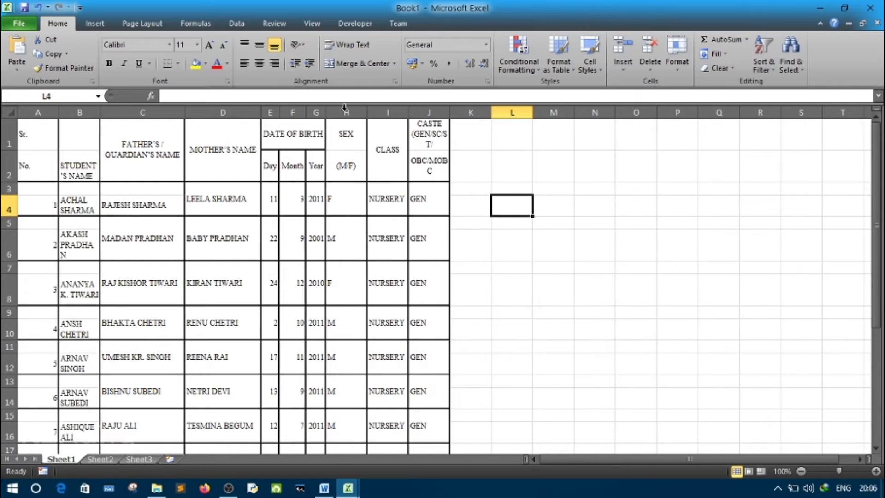
{"action": "double_click", "coordinate": [368, 111]}
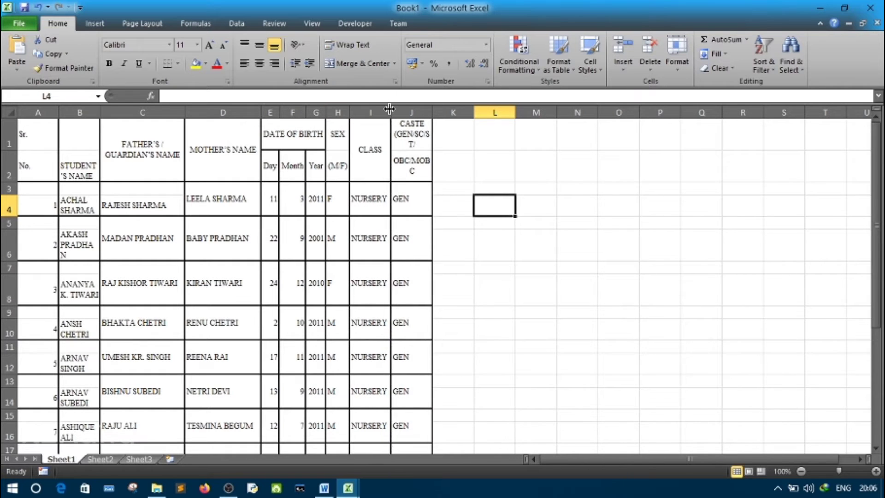
{"action": "double_click", "coordinate": [389, 110]}
{"action": "double_click", "coordinate": [431, 111]}
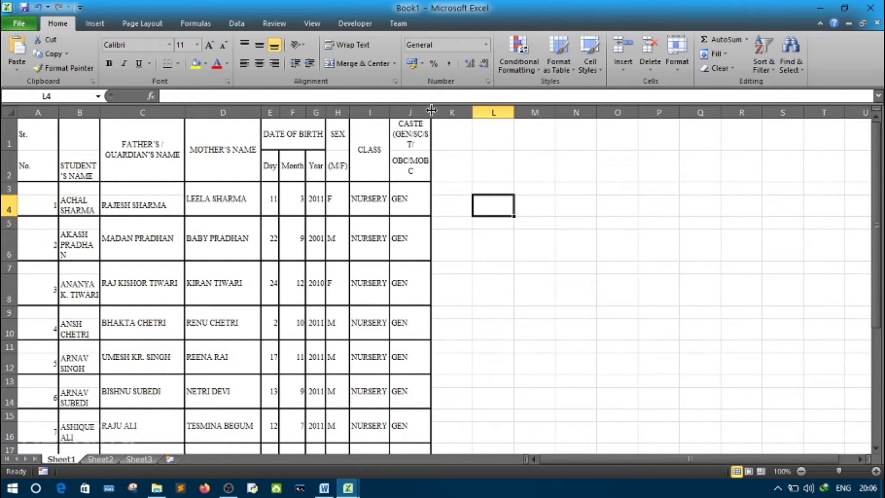
{"action": "left_click_drag", "start_coordinate": [100, 113], "coordinate": [150, 112]}
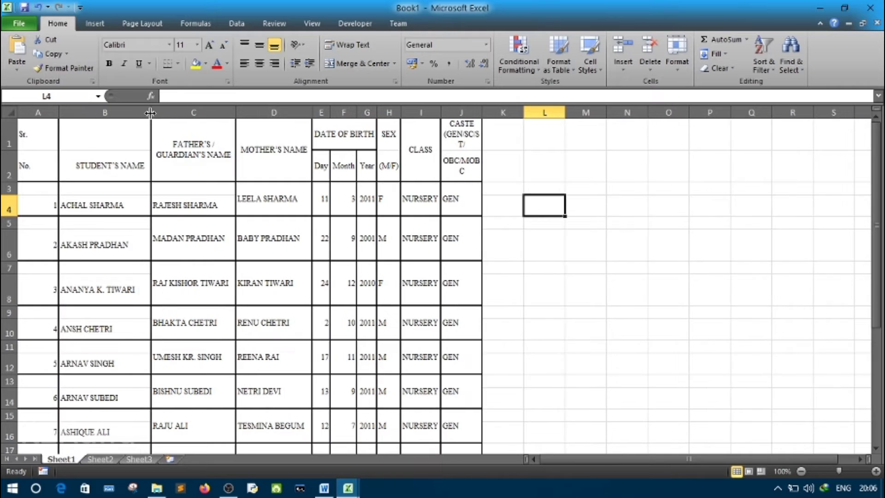
Remove the leading blank characters from the STUDENT'S NAME heading in cell B2.
{"action": "double_click", "coordinate": [76, 168]}
{"action": "key", "text": "BackSpace"}
{"action": "key", "text": "BackSpace"}
{"action": "key", "text": "BackSpace"}
{"action": "key", "text": "BackSpace"}
{"action": "key", "text": "BackSpace"}
{"action": "key", "text": "BackSpace"}
{"action": "key", "text": "BackSpace"}
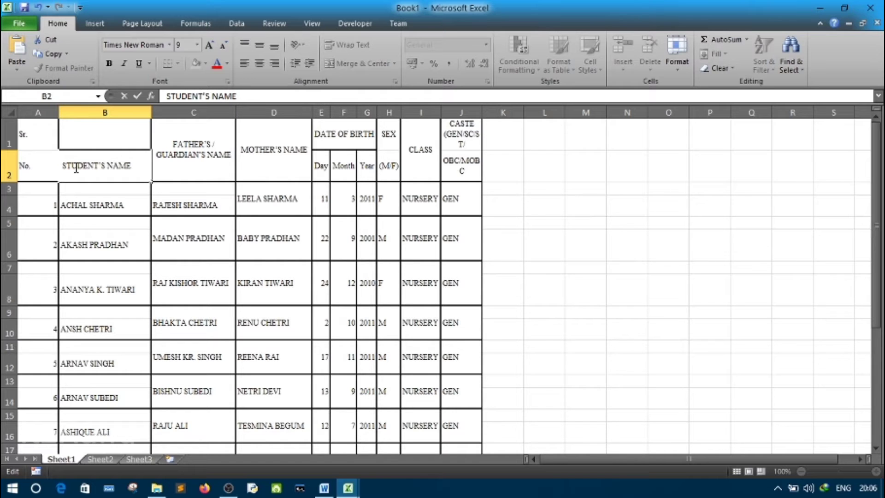
{"action": "key", "text": "Delete"}
{"action": "left_click", "coordinate": [101, 206]}
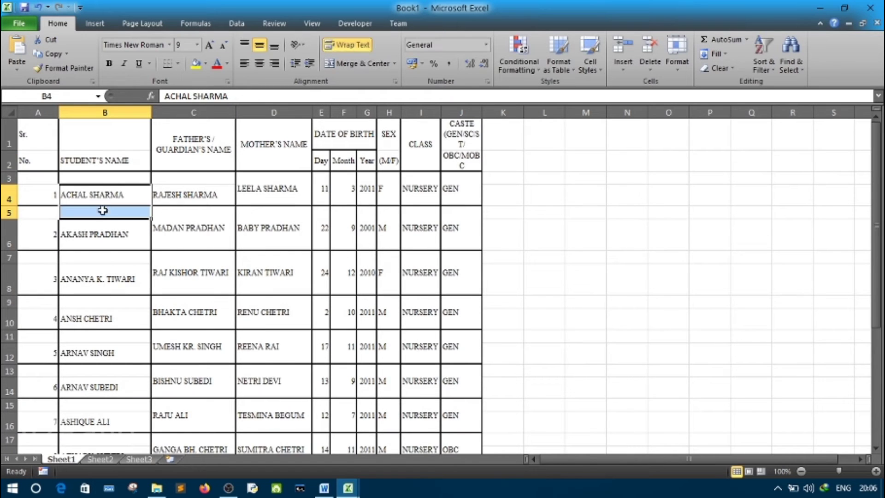
{"action": "left_click", "coordinate": [113, 268]}
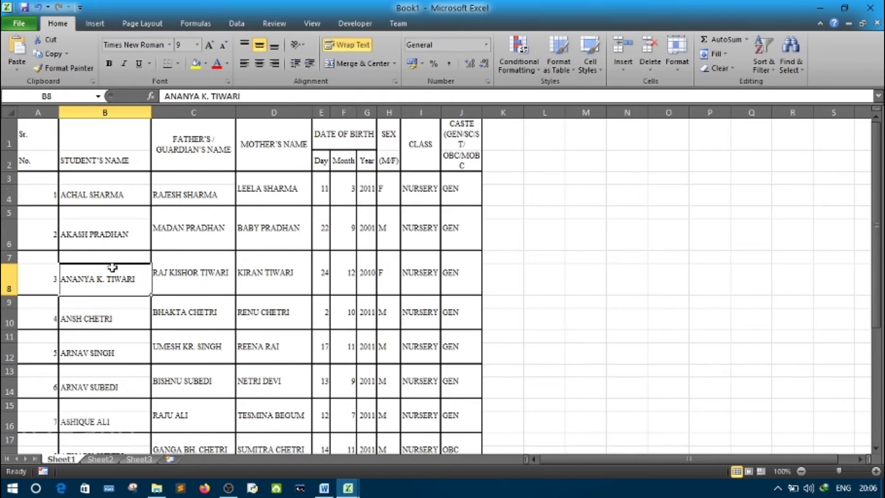
Auto-fit the serial number column A to its contents.
{"action": "left_click", "coordinate": [639, 211]}
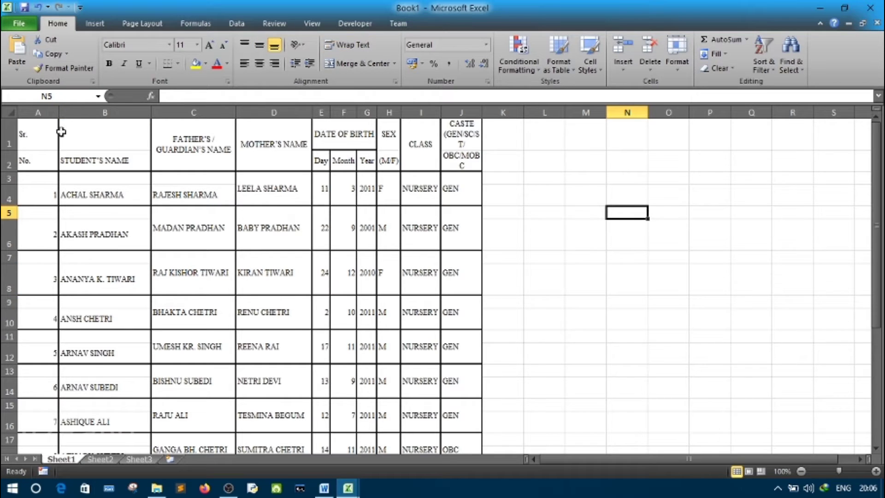
{"action": "double_click", "coordinate": [59, 112]}
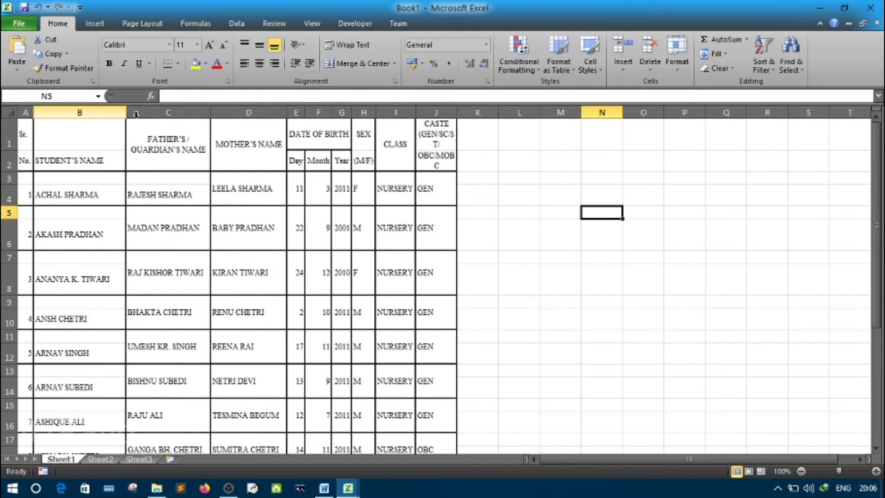
{"action": "left_click", "coordinate": [592, 303]}
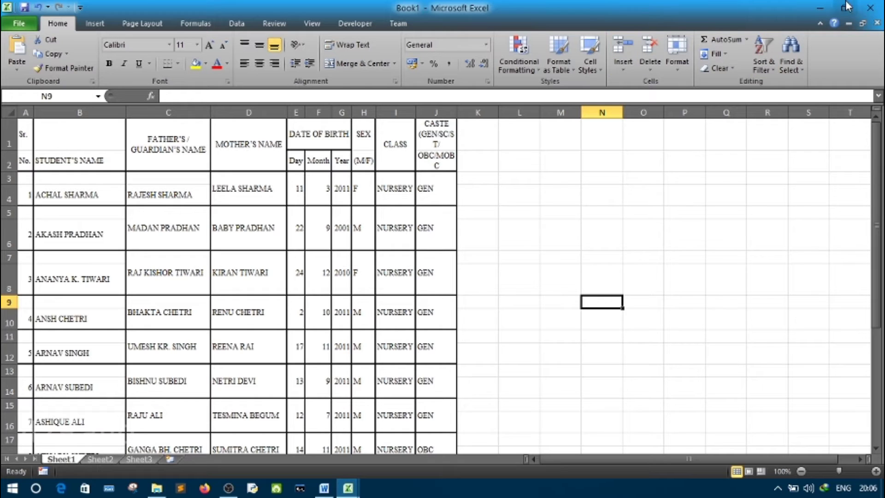
Close the new workbook without saving it and close the Word document with the student data.
{"action": "left_click", "coordinate": [866, 6]}
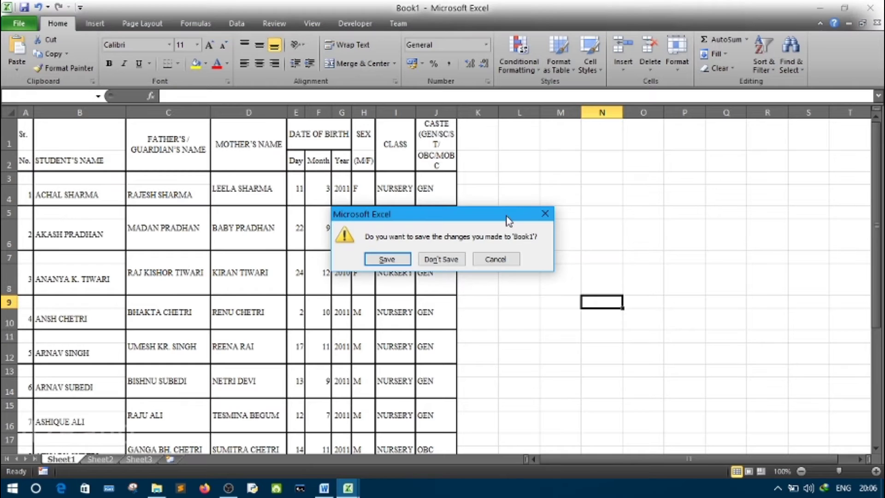
{"action": "left_click", "coordinate": [458, 259]}
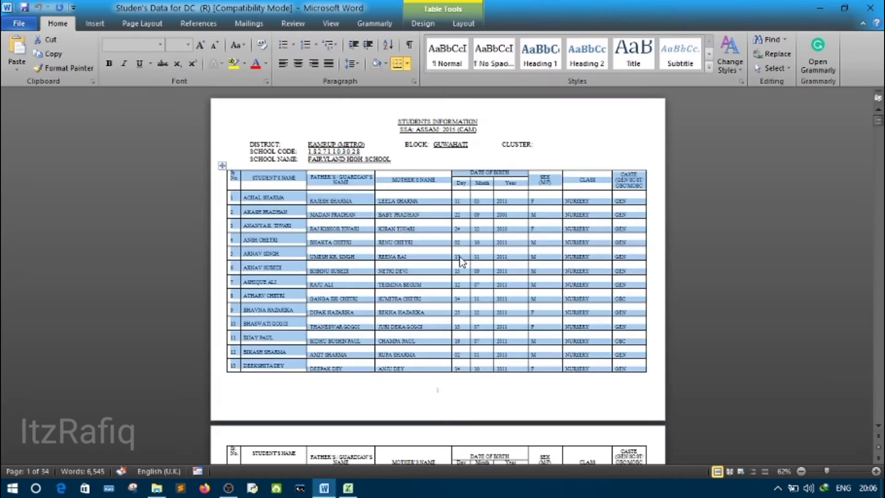
{"action": "left_click", "coordinate": [870, 7]}
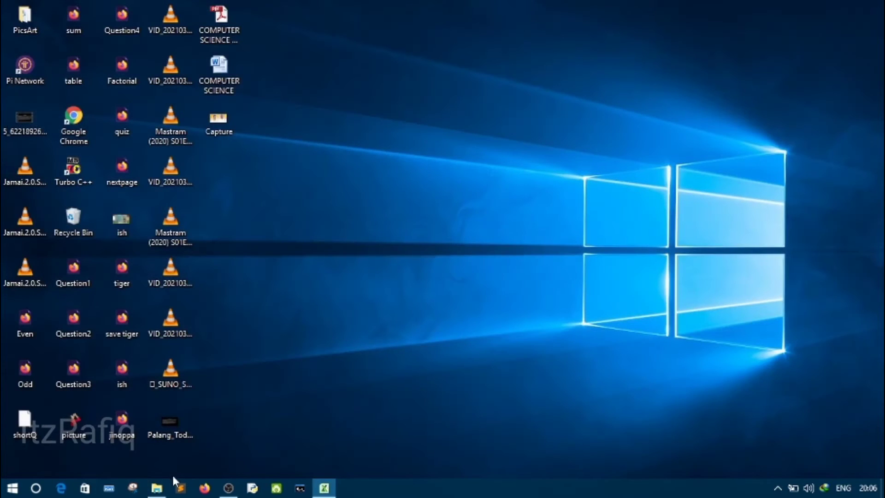
Switch to the Excel workbook listing India's national parks and copy its table in A1:D7, including the title.
{"action": "left_click", "coordinate": [156, 489]}
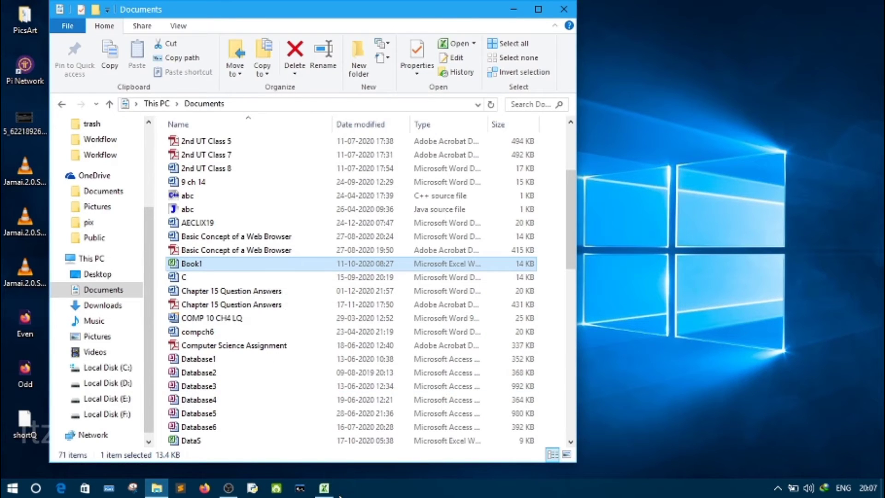
{"action": "left_click", "coordinate": [325, 490]}
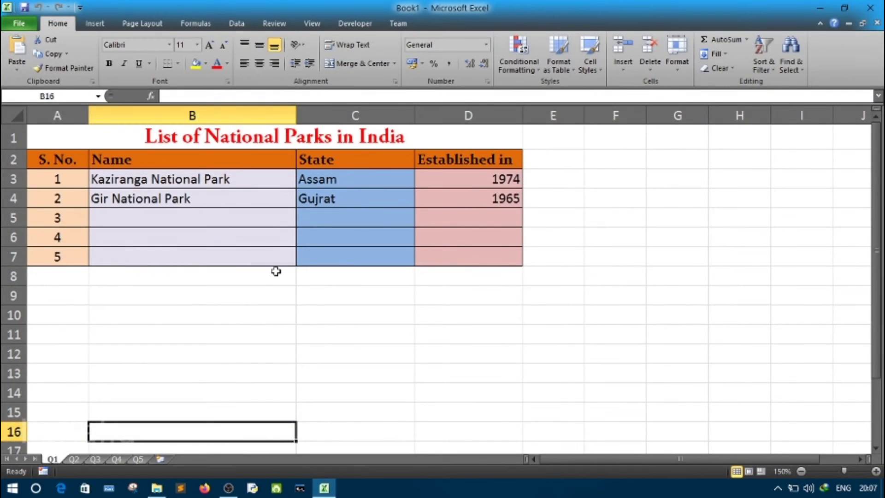
{"action": "left_click", "coordinate": [276, 271]}
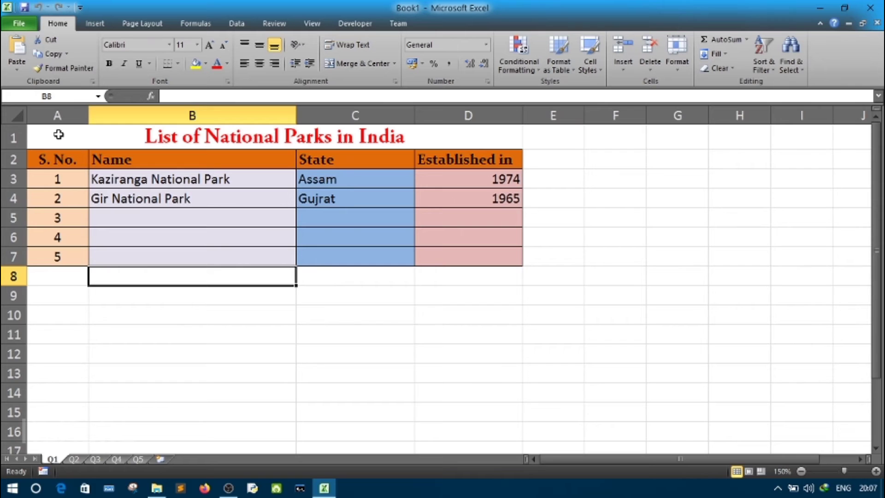
{"action": "left_click_drag", "start_coordinate": [58, 134], "coordinate": [426, 253]}
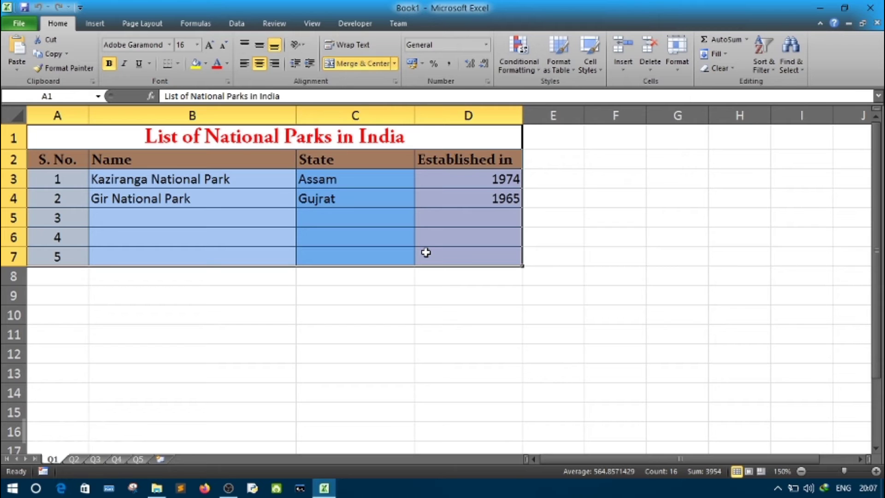
{"action": "left_click", "coordinate": [56, 55]}
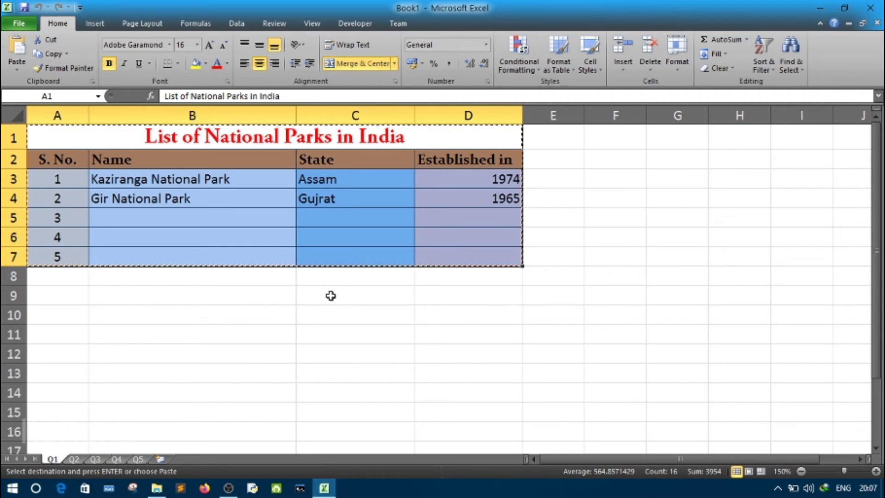
Launch Word with a blank document using the winword command.
{"action": "left_click", "coordinate": [13, 487]}
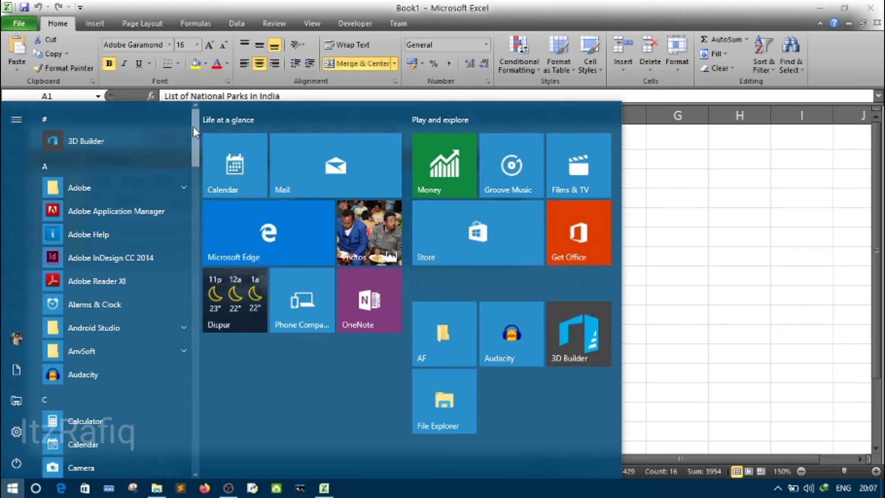
{"action": "left_click_drag", "start_coordinate": [194, 127], "coordinate": [189, 241]}
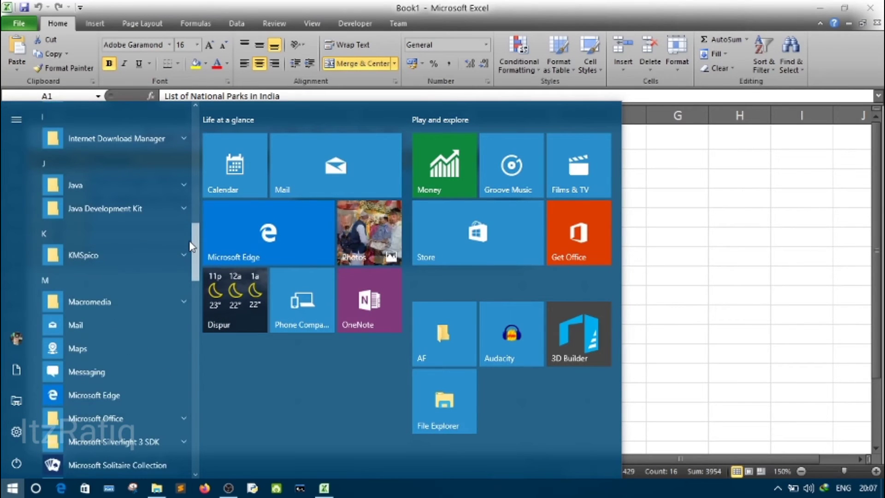
{"action": "key", "text": "super+r"}
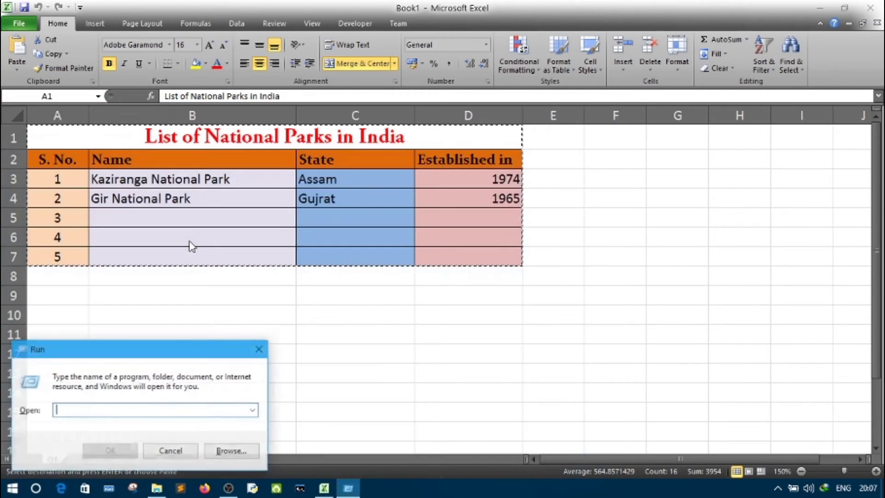
{"action": "type", "text": "win"}
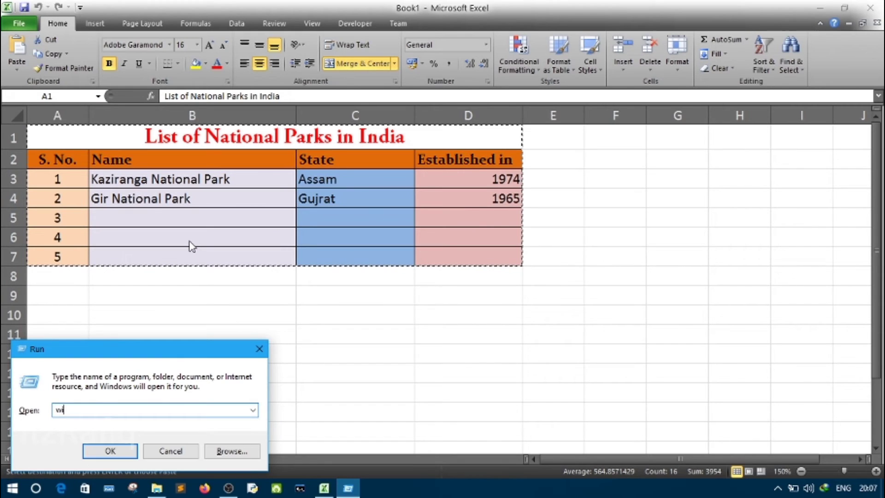
{"action": "type", "text": "ord"}
{"action": "key", "text": "Return"}
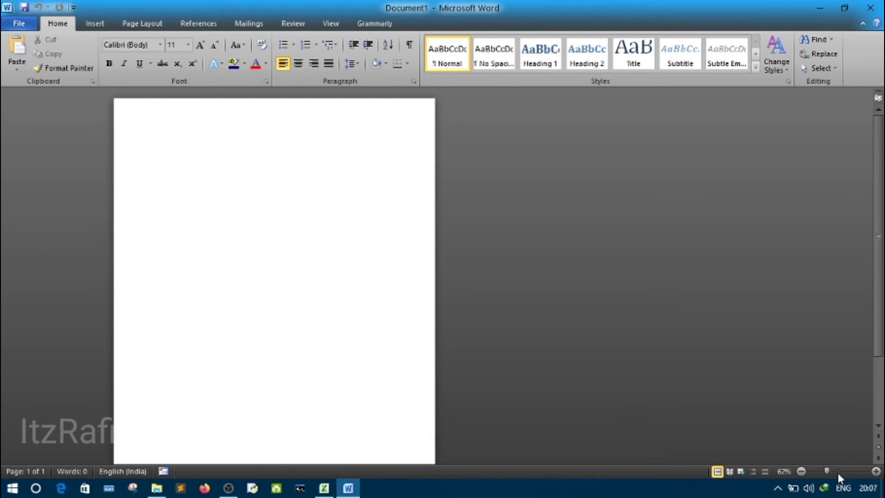
Zoom the blank Word document to 110% and paste the copied national parks table into it.
{"action": "left_click", "coordinate": [875, 471]}
{"action": "left_click", "coordinate": [876, 471]}
{"action": "left_click", "coordinate": [875, 471]}
{"action": "left_click", "coordinate": [876, 471]}
{"action": "left_click", "coordinate": [875, 471]}
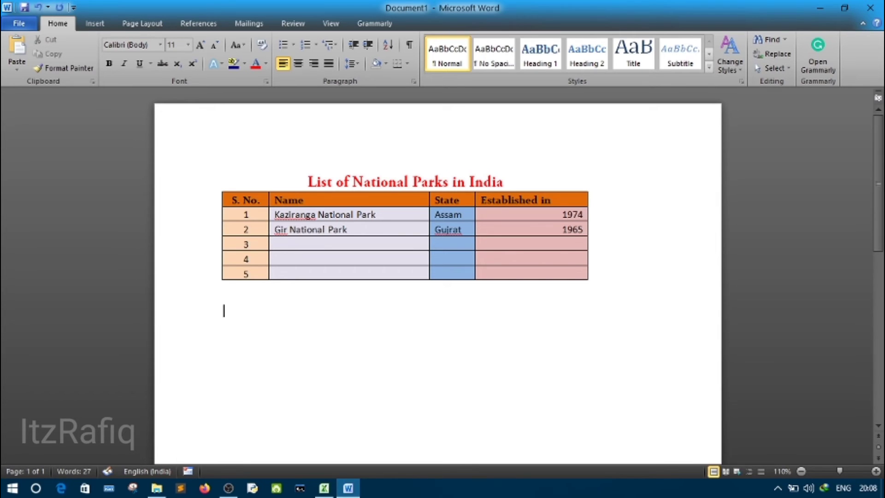
Copy the Class IX table in A1:D7 of sheet Q4 in the Excel workbook and return to the Word document.
{"action": "left_click", "coordinate": [324, 488]}
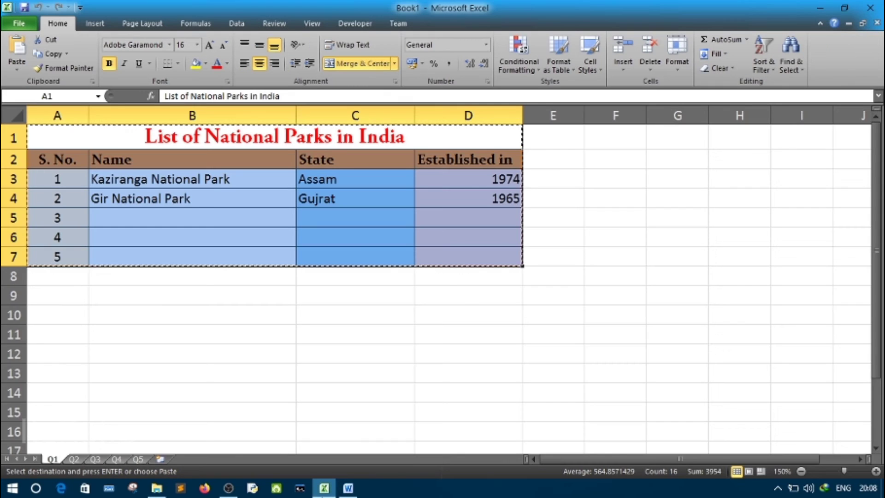
{"action": "left_click", "coordinate": [72, 458]}
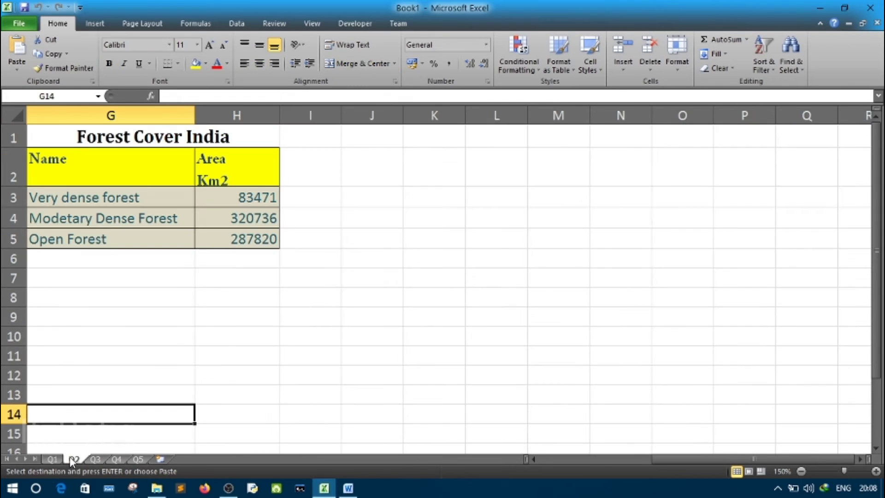
{"action": "left_click", "coordinate": [90, 457]}
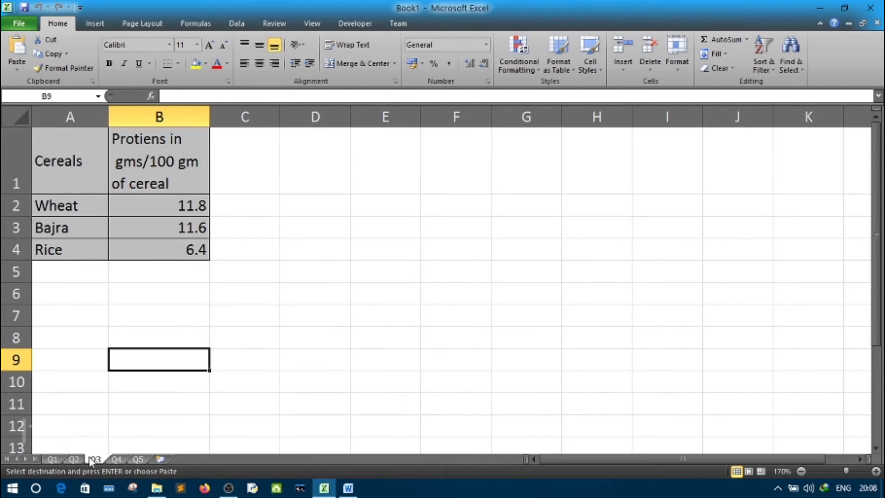
{"action": "left_click", "coordinate": [116, 459]}
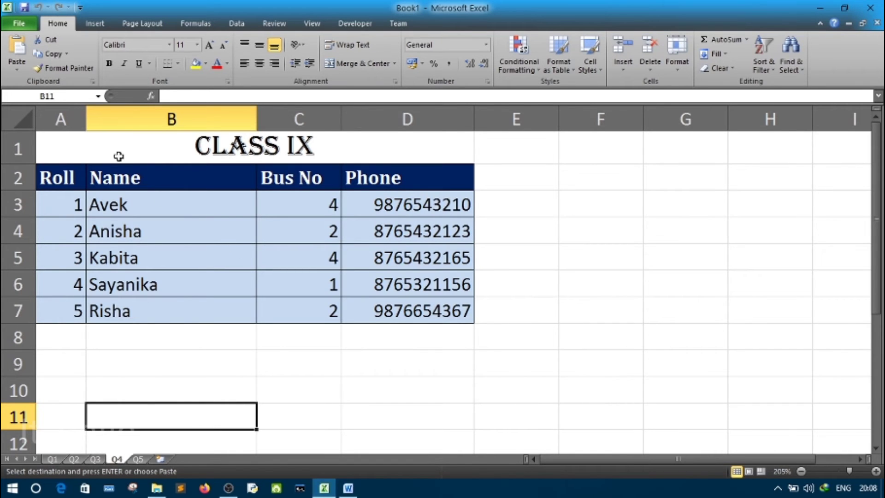
{"action": "left_click", "coordinate": [93, 150]}
{"action": "left_click_drag", "start_coordinate": [93, 151], "coordinate": [320, 307]}
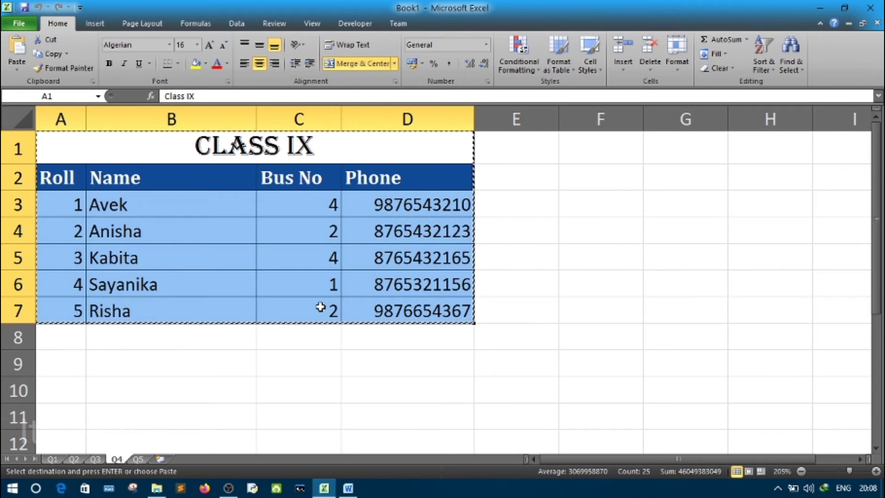
{"action": "left_click", "coordinate": [349, 487]}
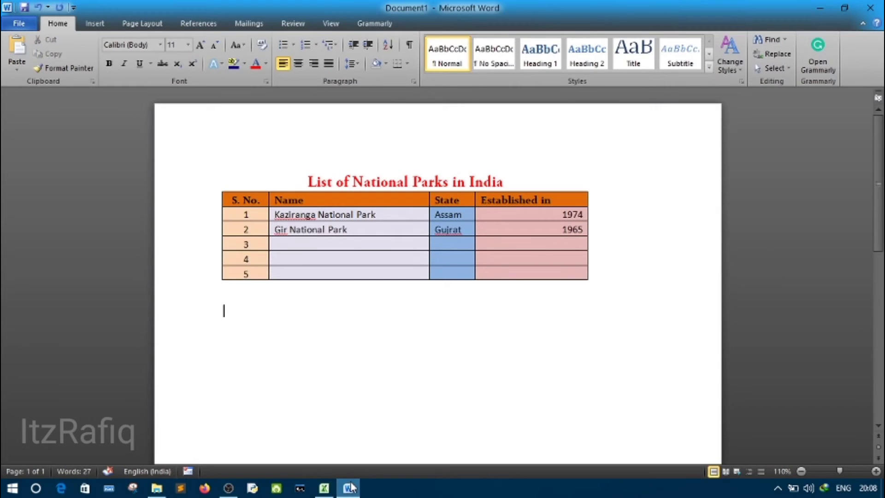
Paste the Class IX table with its Excel formatting below the national parks table, and undo that paste.
{"action": "key", "text": "ctrl+v"}
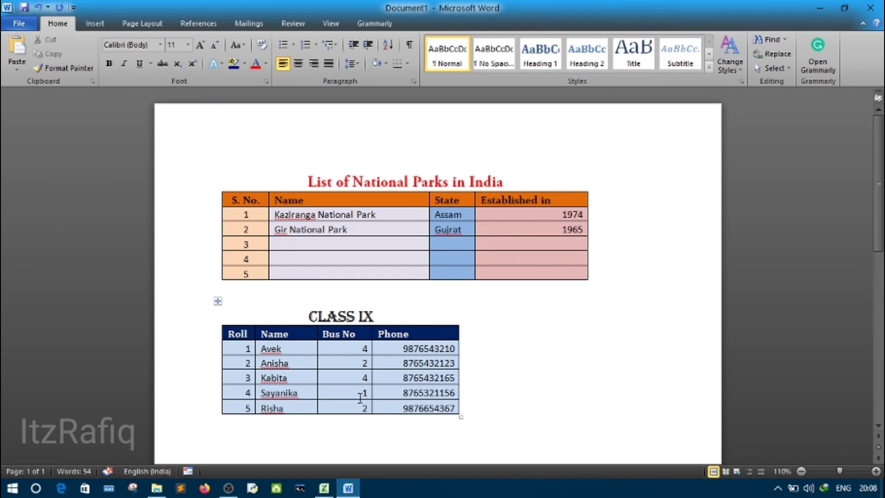
{"action": "key", "text": "ctrl+z"}
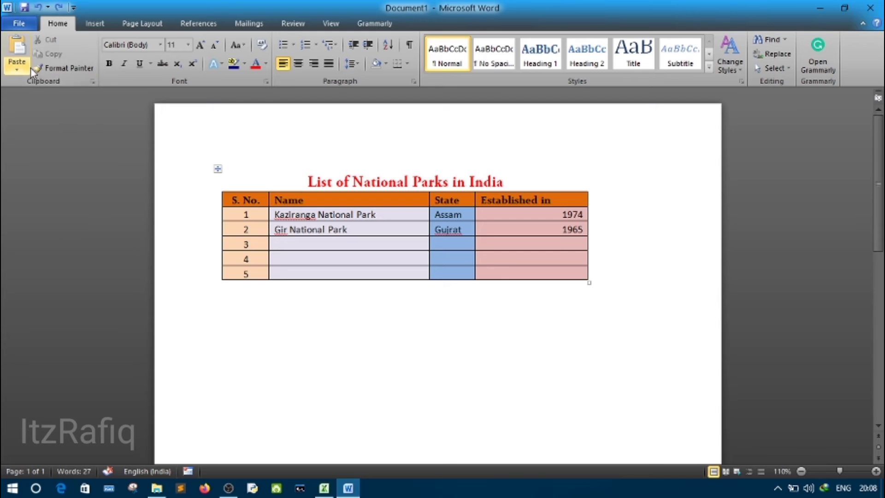
Paste the Class IX table below the national parks table using the destination document's styles.
{"action": "left_click", "coordinate": [15, 72]}
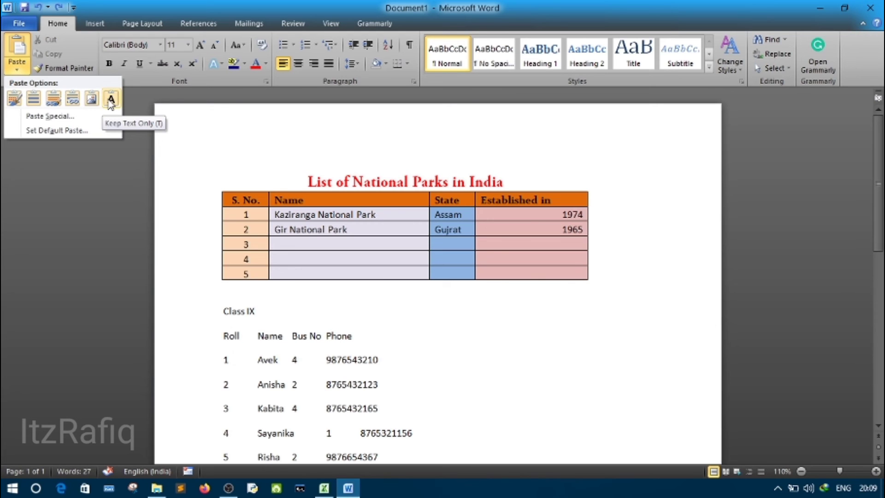
{"action": "left_click", "coordinate": [33, 99]}
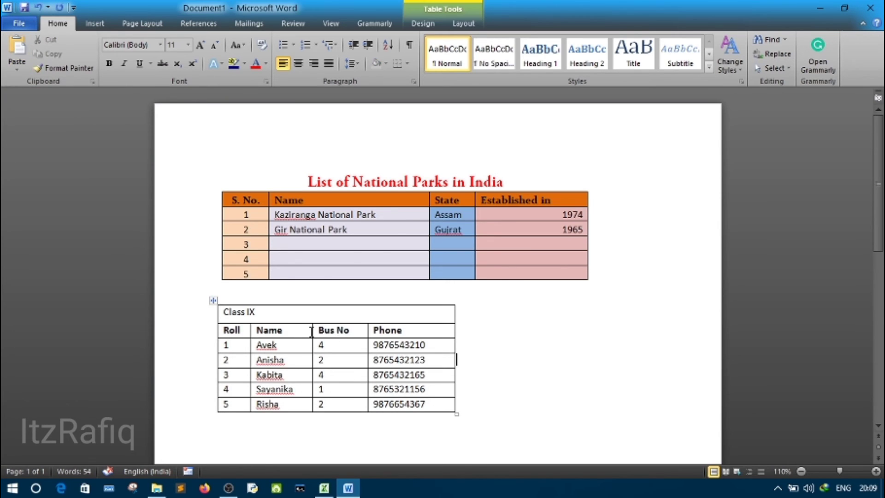
Apply the blue built-in table style with a solid header row to the whole Class IX table.
{"action": "left_click", "coordinate": [214, 300]}
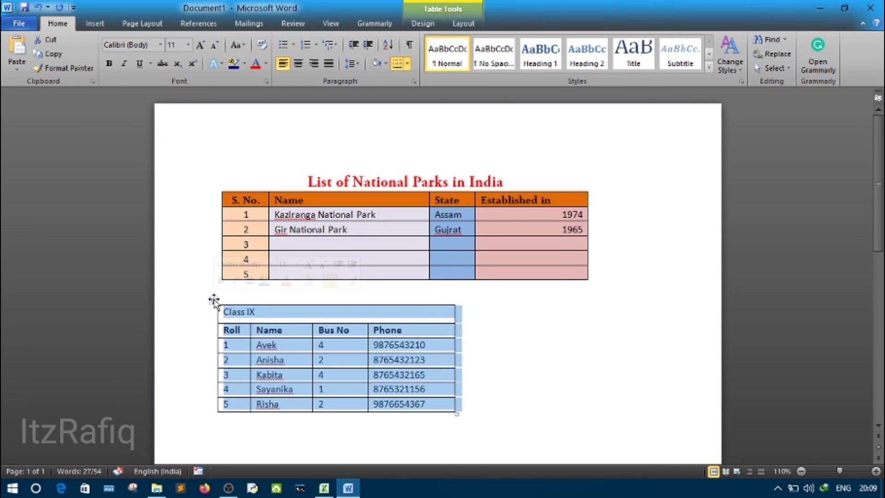
{"action": "double_click", "coordinate": [214, 300]}
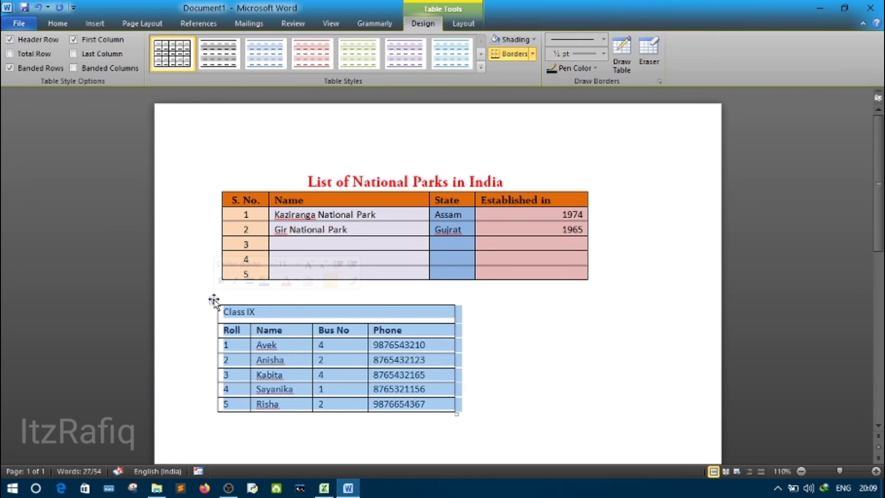
{"action": "left_click", "coordinate": [481, 68]}
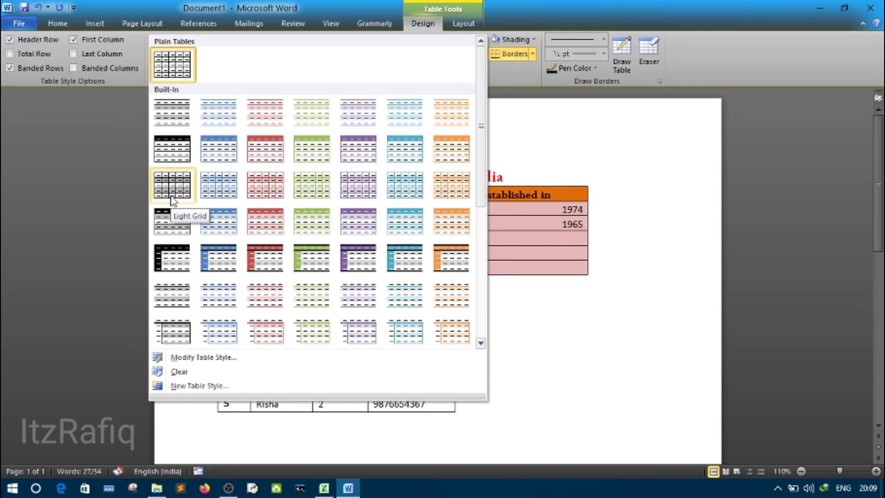
{"action": "left_click", "coordinate": [221, 147]}
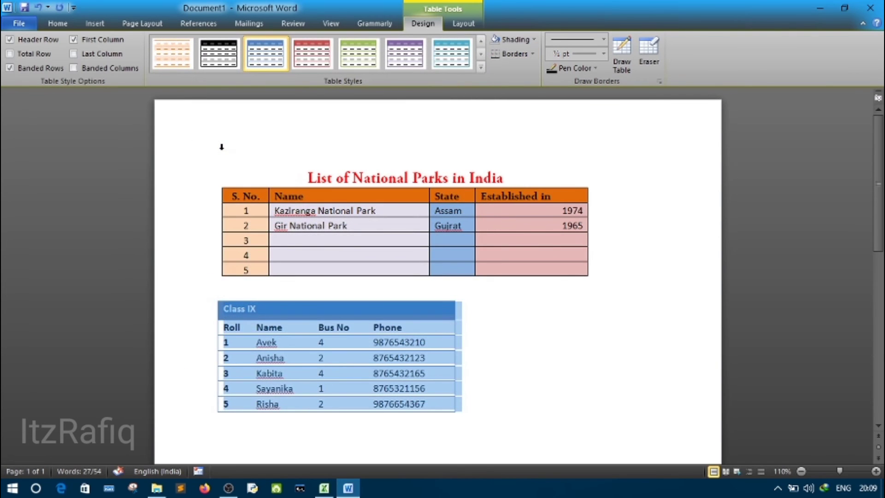
{"action": "left_click", "coordinate": [290, 279]}
{"action": "left_click", "coordinate": [616, 309]}
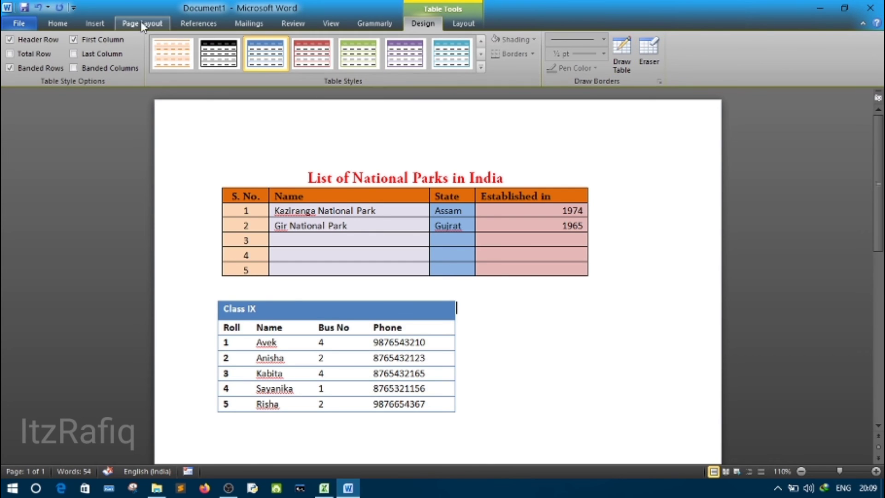
Save the document with both tables as a PDF named doc1 on the Desktop.
{"action": "left_click", "coordinate": [18, 26]}
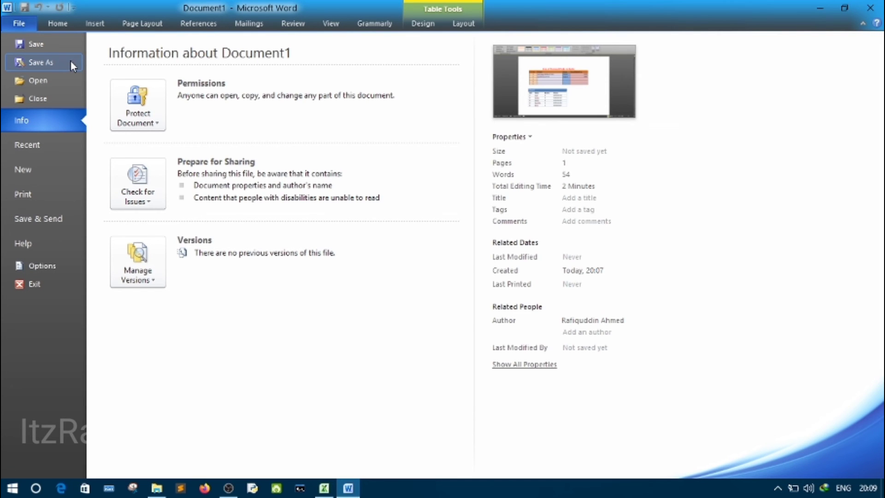
{"action": "left_click", "coordinate": [70, 60]}
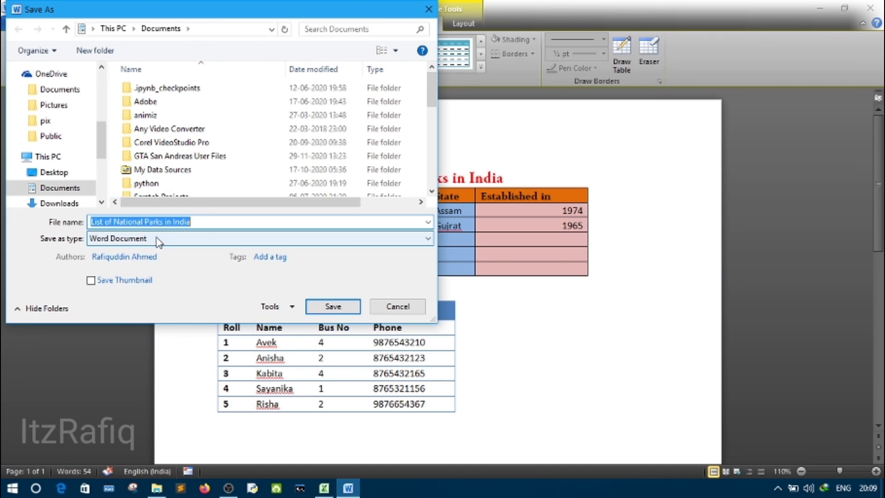
{"action": "left_click", "coordinate": [158, 240]}
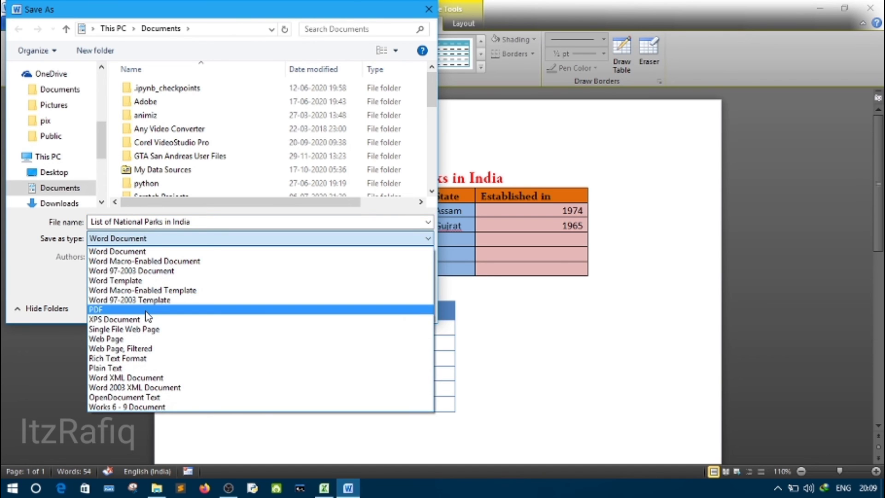
{"action": "left_click", "coordinate": [146, 311]}
{"action": "left_click", "coordinate": [209, 221]}
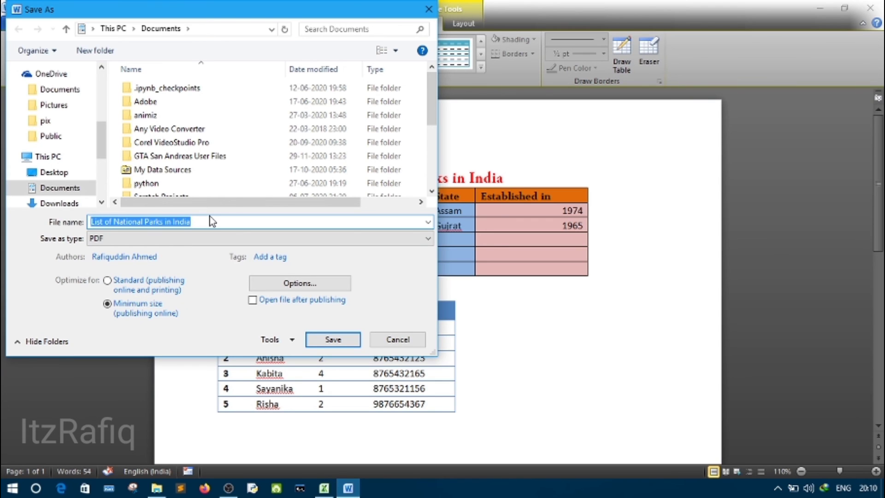
{"action": "type", "text": "dc"}
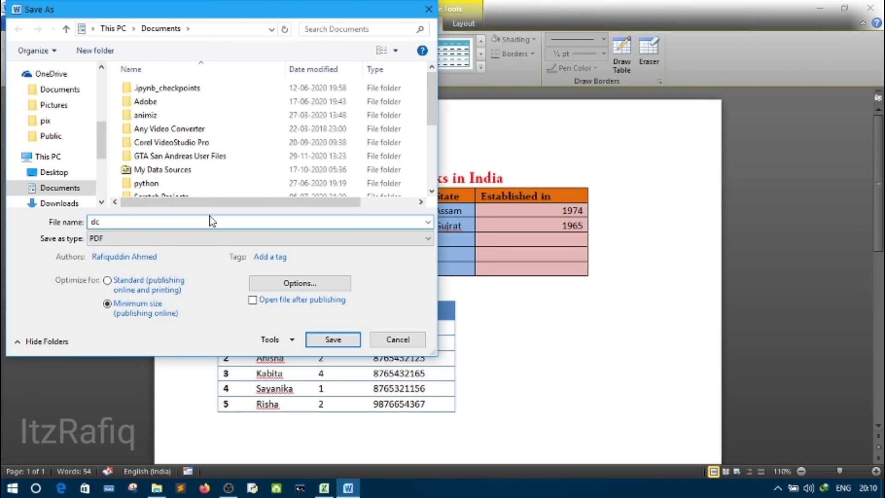
{"action": "key", "text": "BackSpace"}
{"action": "type", "text": "oc1"}
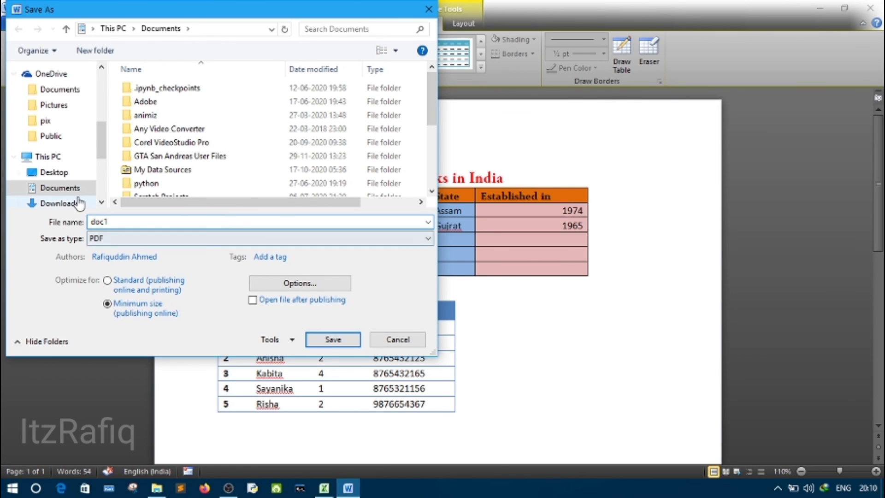
{"action": "left_click", "coordinate": [54, 173]}
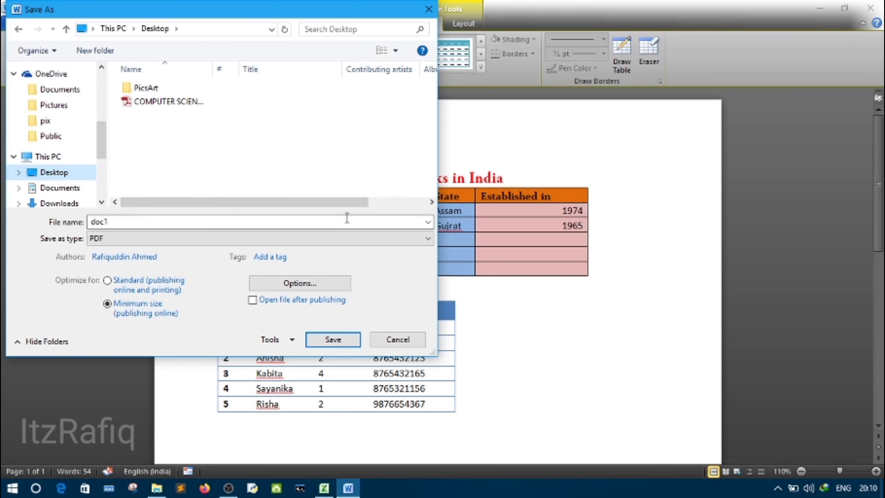
{"action": "left_click", "coordinate": [331, 341]}
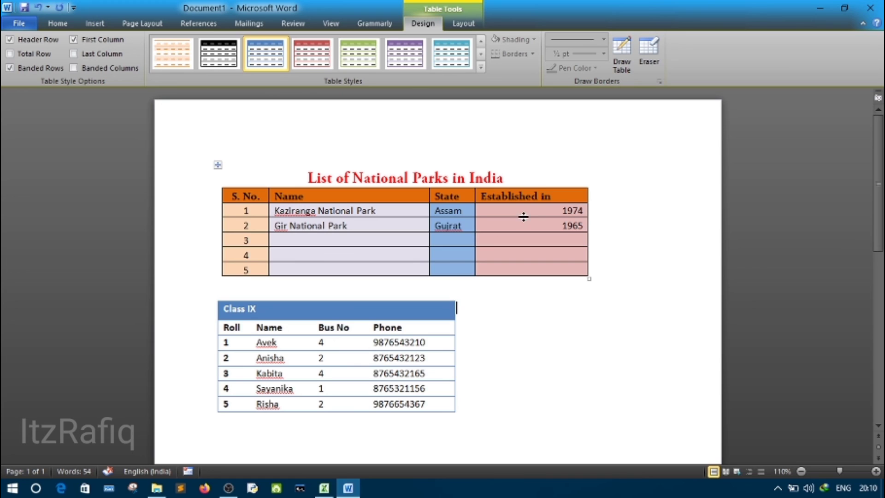
Clear the open windows off the desktop and open the doc1 PDF to check the exported tables.
{"action": "left_click", "coordinate": [827, 8]}
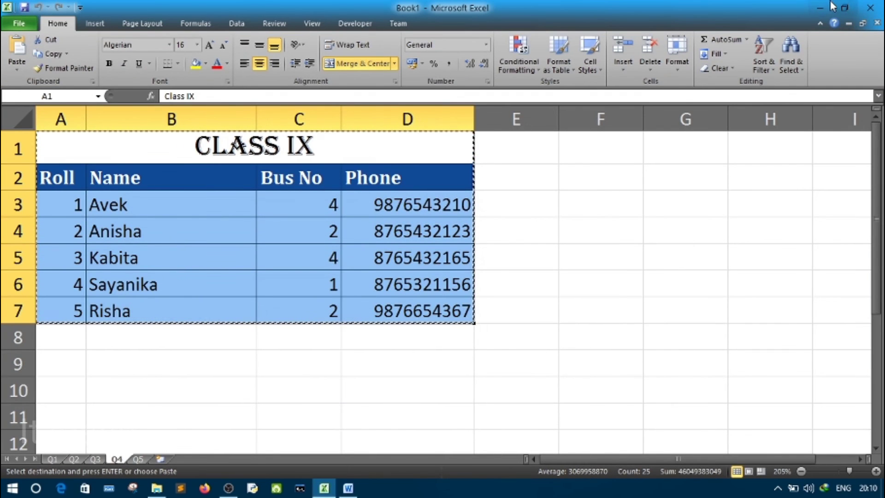
{"action": "left_click", "coordinate": [825, 7]}
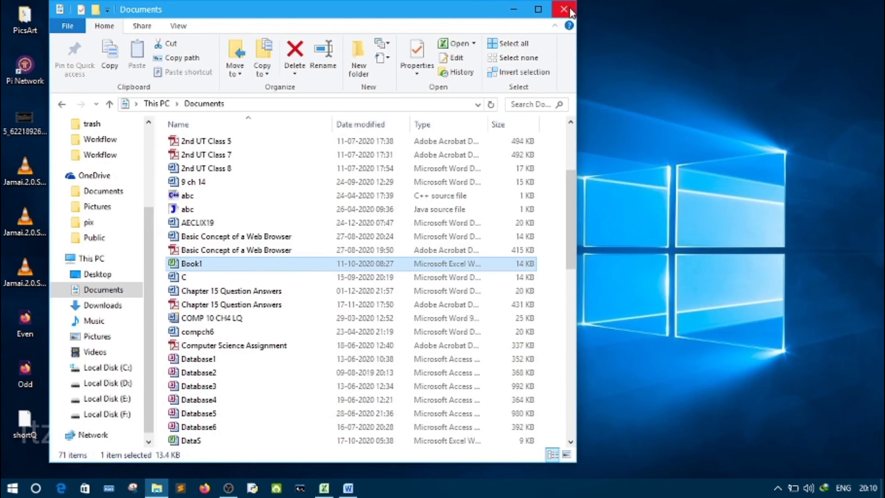
{"action": "left_click", "coordinate": [570, 7]}
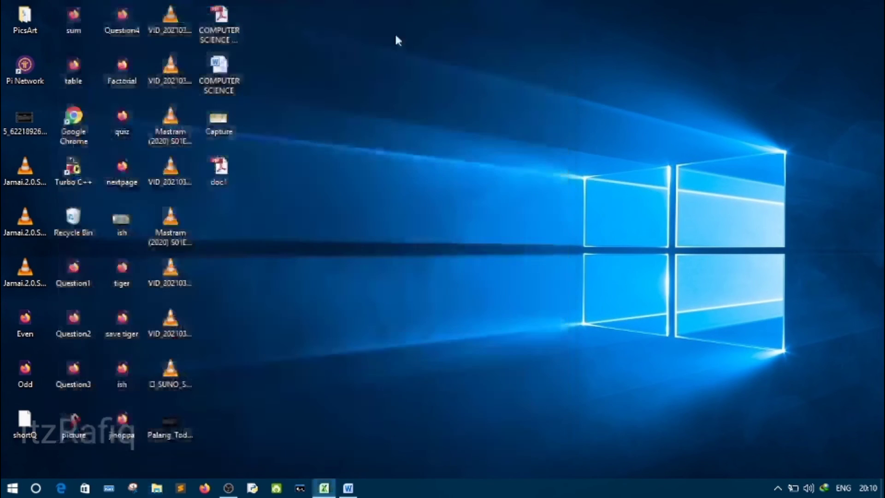
{"action": "double_click", "coordinate": [220, 170]}
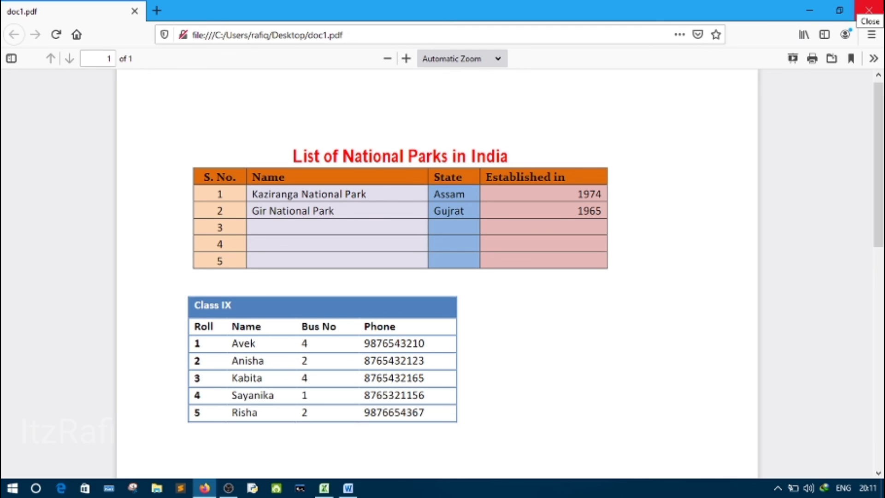
{"action": "double_click", "coordinate": [345, 152]}
{"action": "left_click", "coordinate": [269, 151]}
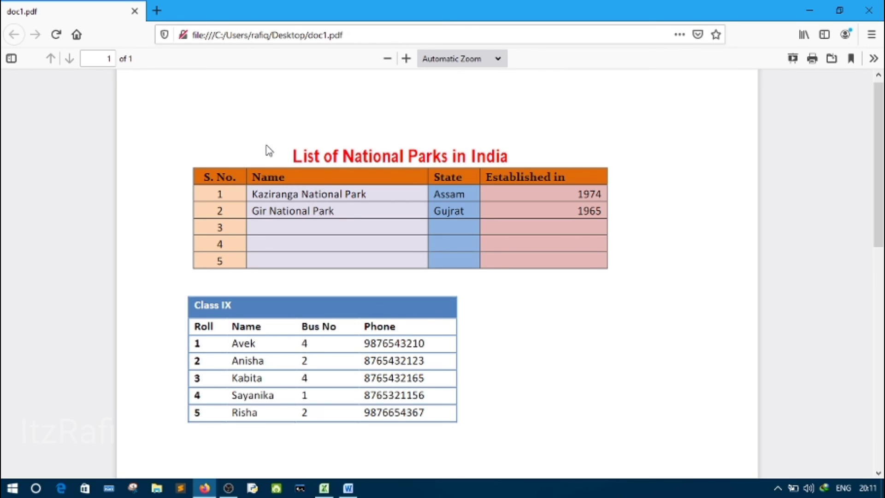
{"action": "double_click", "coordinate": [269, 151]}
{"action": "left_click", "coordinate": [269, 151]}
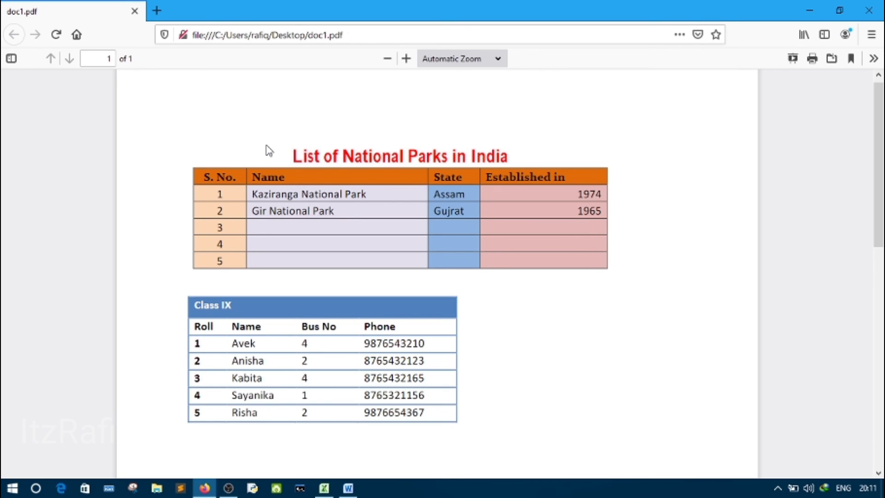